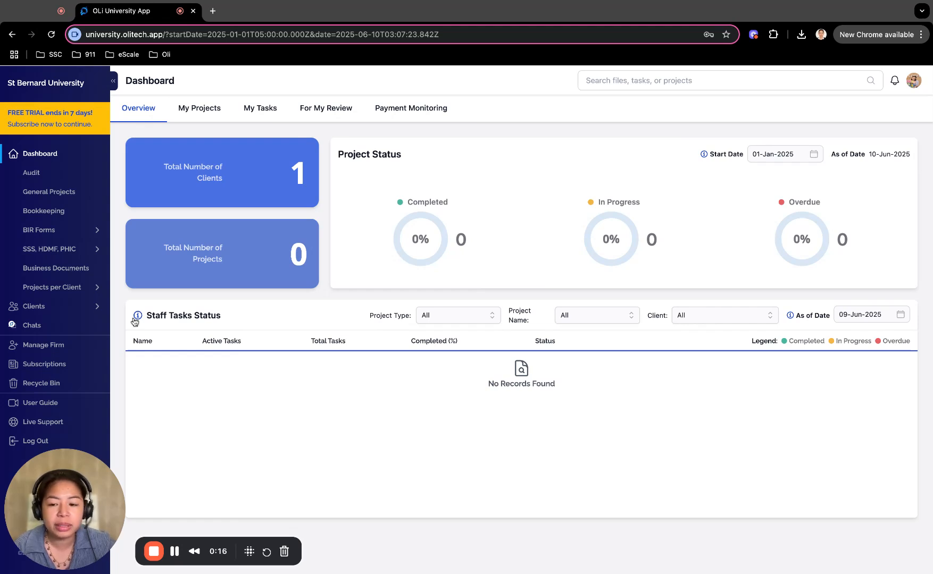
# Step: Start a new client record with Sole Proprietorship as the client type and Audit as the engagement option
pyautogui.click(46, 308)
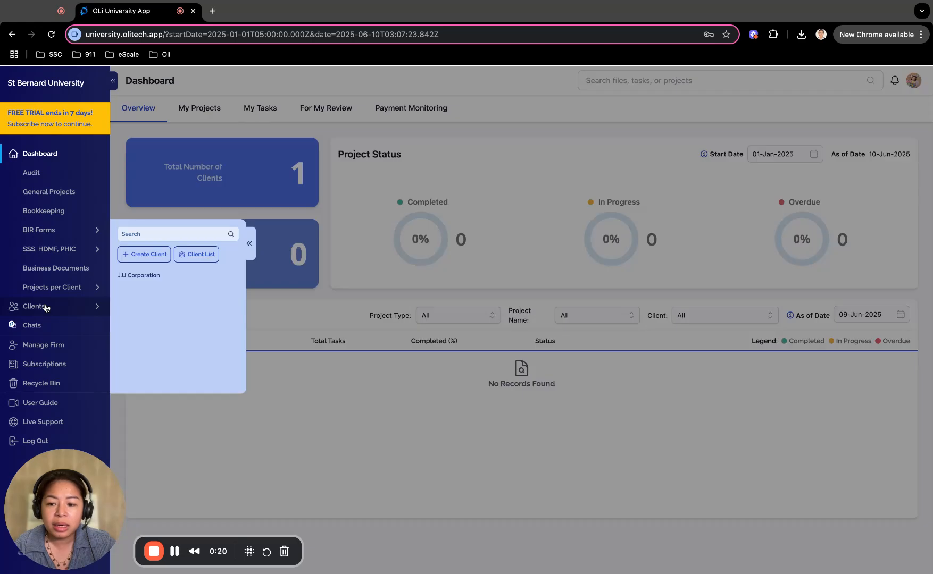
pyautogui.click(155, 257)
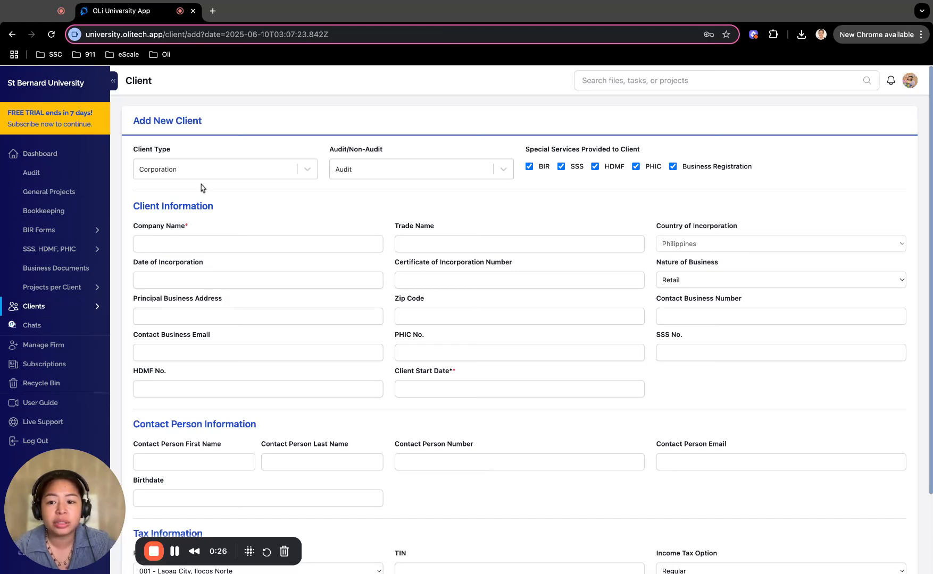
pyautogui.click(211, 171)
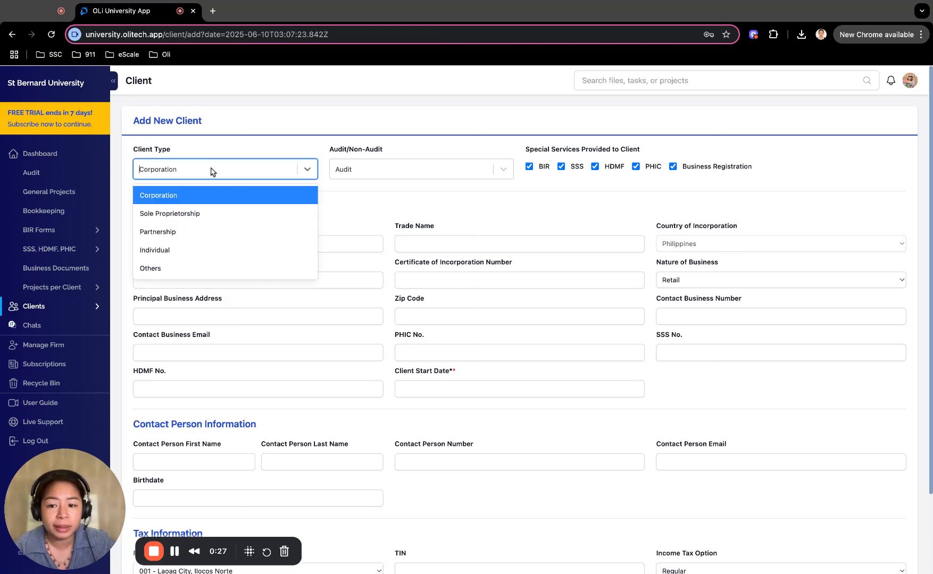
pyautogui.click(204, 213)
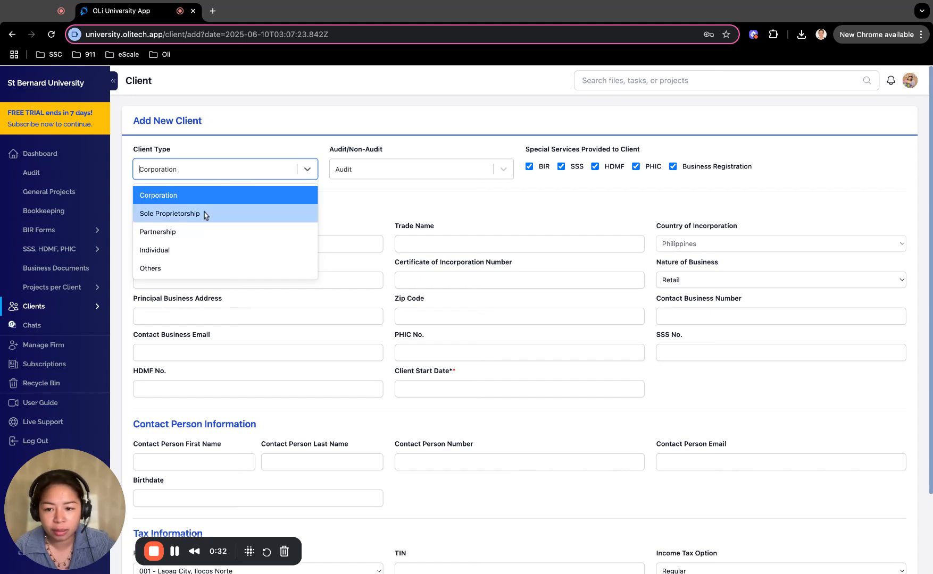
pyautogui.click(497, 169)
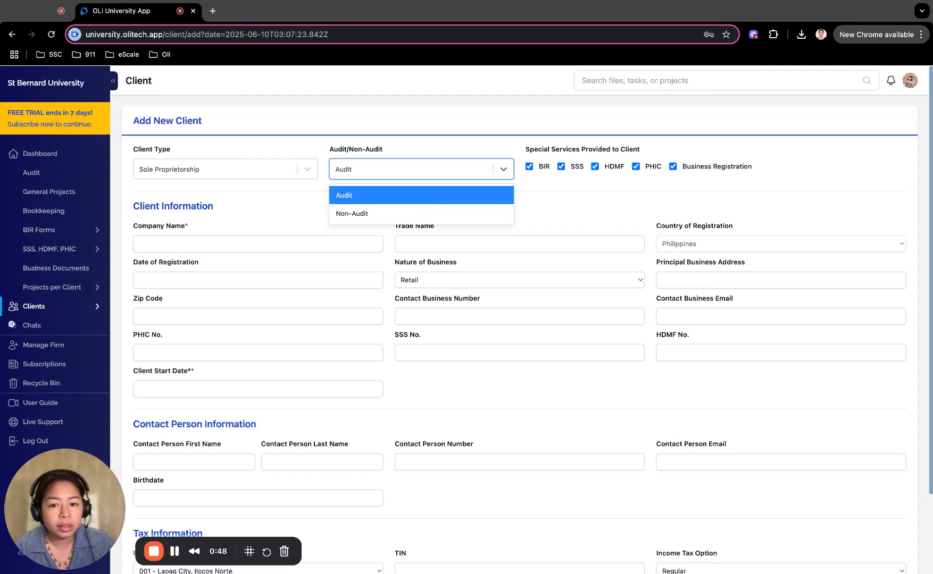
pyautogui.press('Escape')
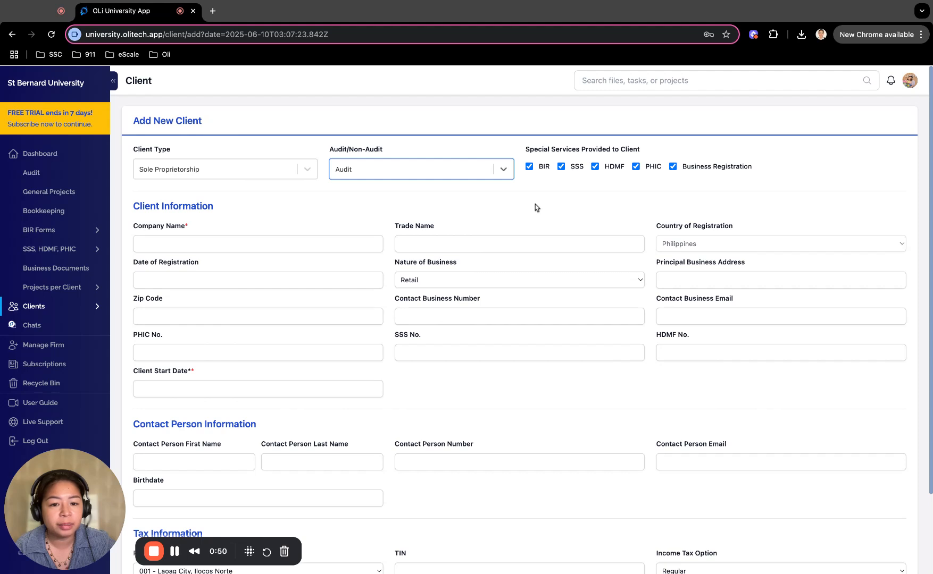
pyautogui.tripleClick(526, 151)
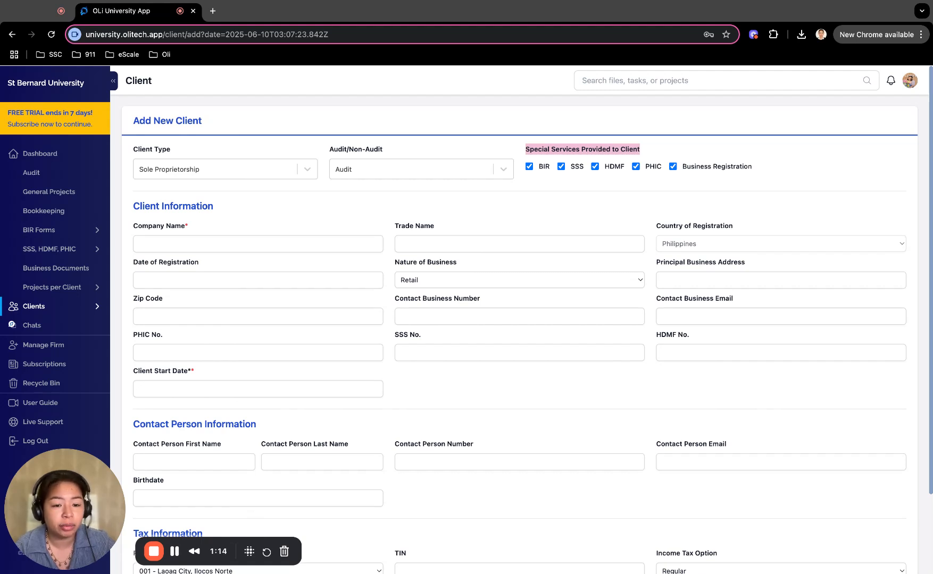
pyautogui.click(520, 178)
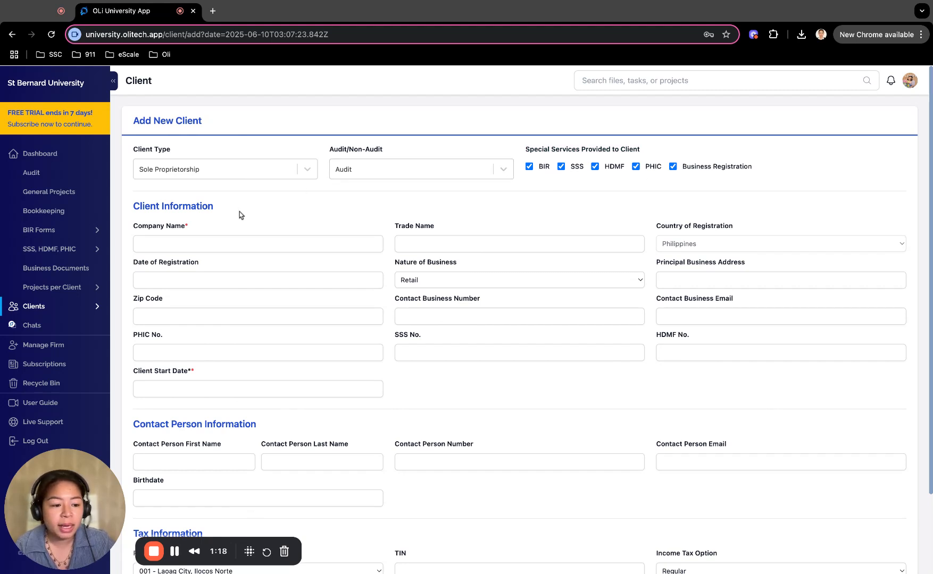
# Step: Enter JGD Corporation as the new client's company name
pyautogui.click(224, 243)
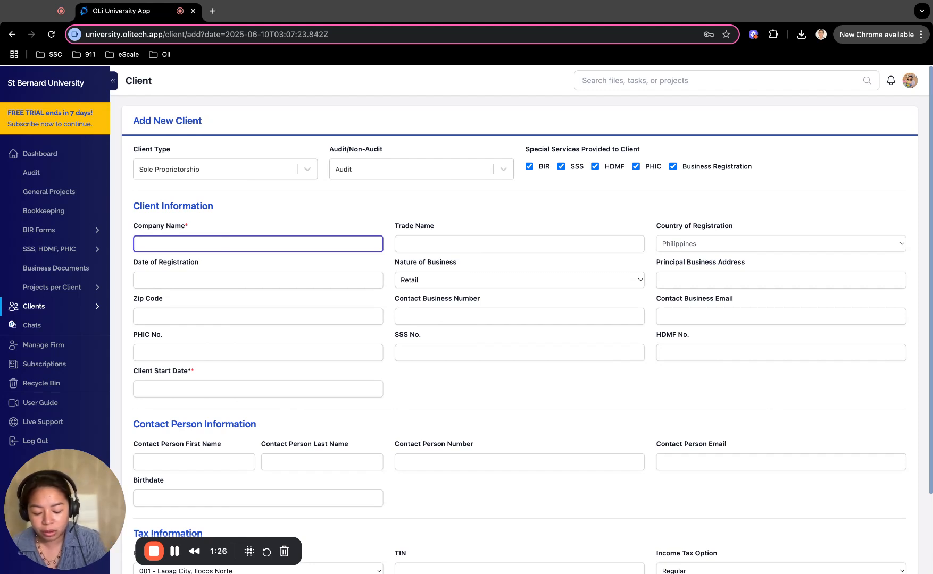
pyautogui.write('GD')
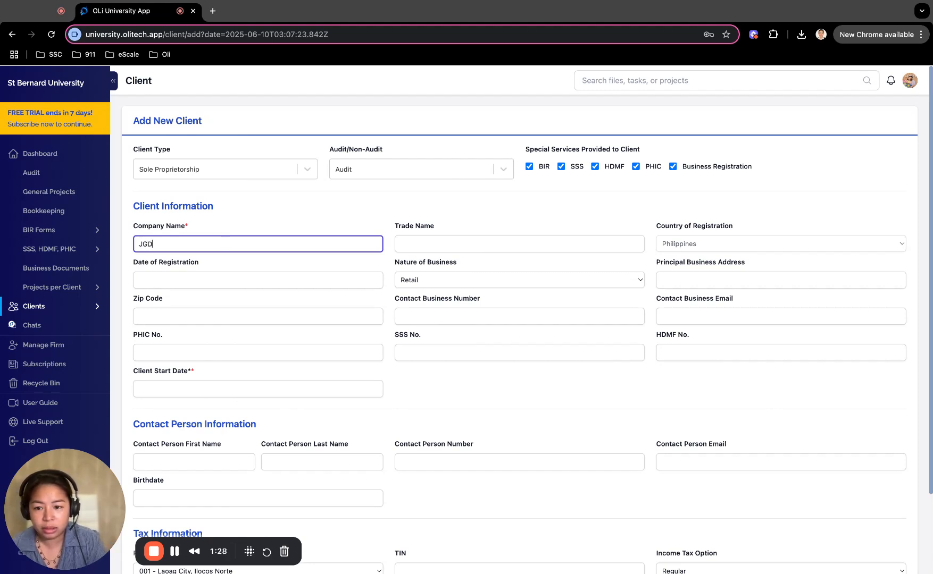
pyautogui.write(' Corporation')
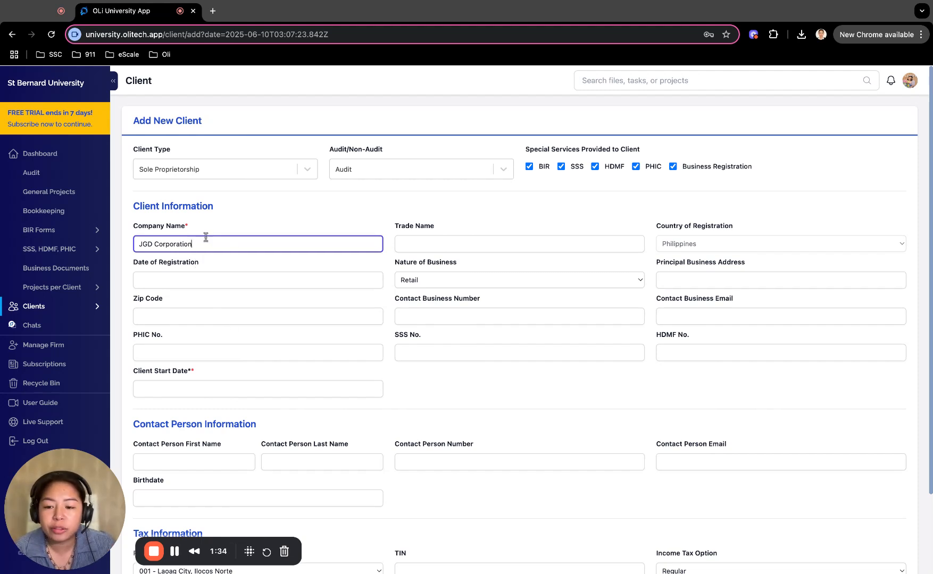
pyautogui.tripleClick(202, 227)
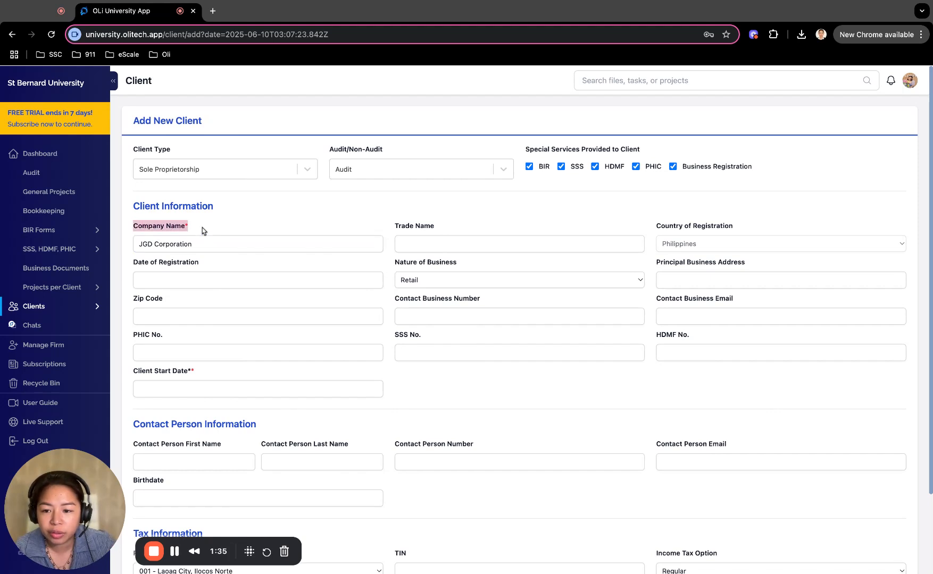
# Step: Set the client start date to 2025-05-01
pyautogui.tripleClick(205, 369)
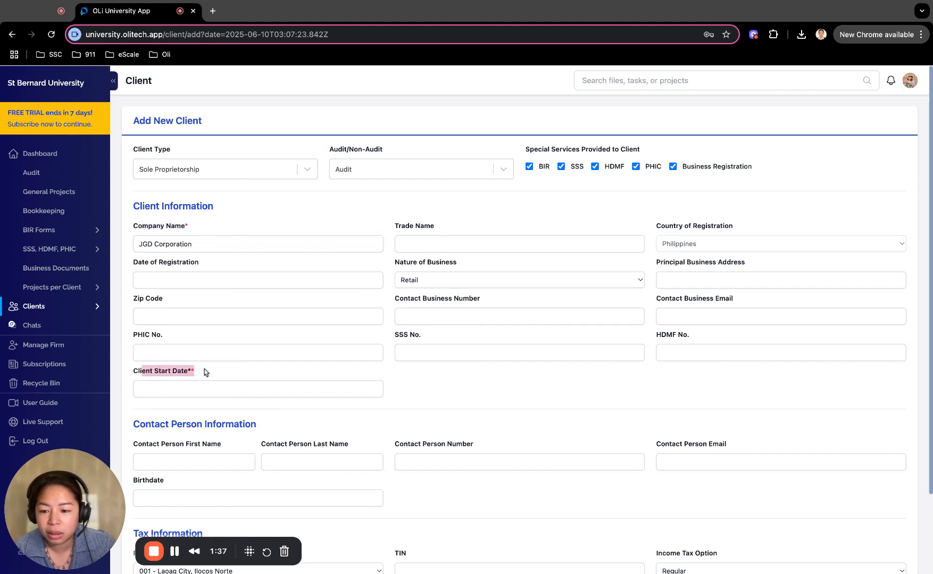
pyautogui.click(175, 391)
pyautogui.click(282, 421)
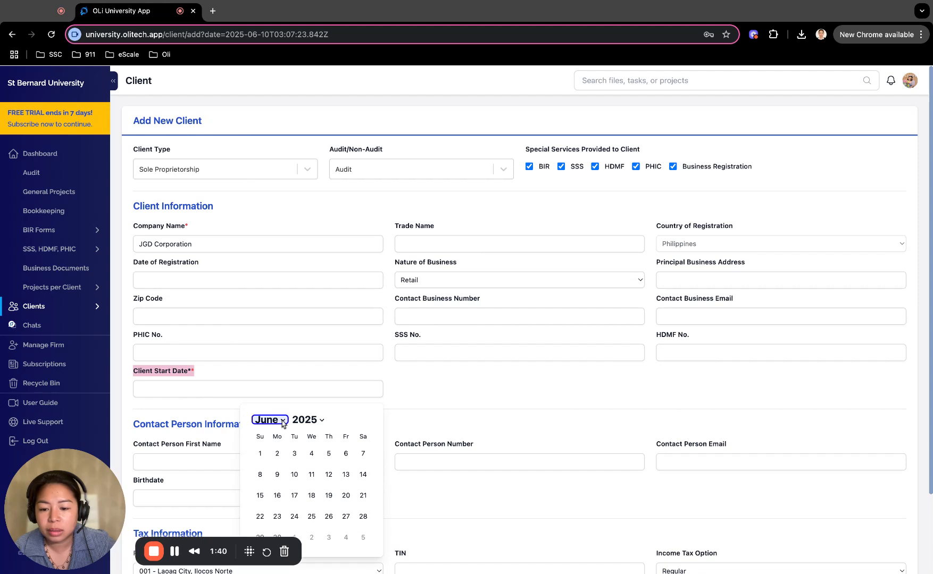
pyautogui.press('Up')
pyautogui.click(329, 454)
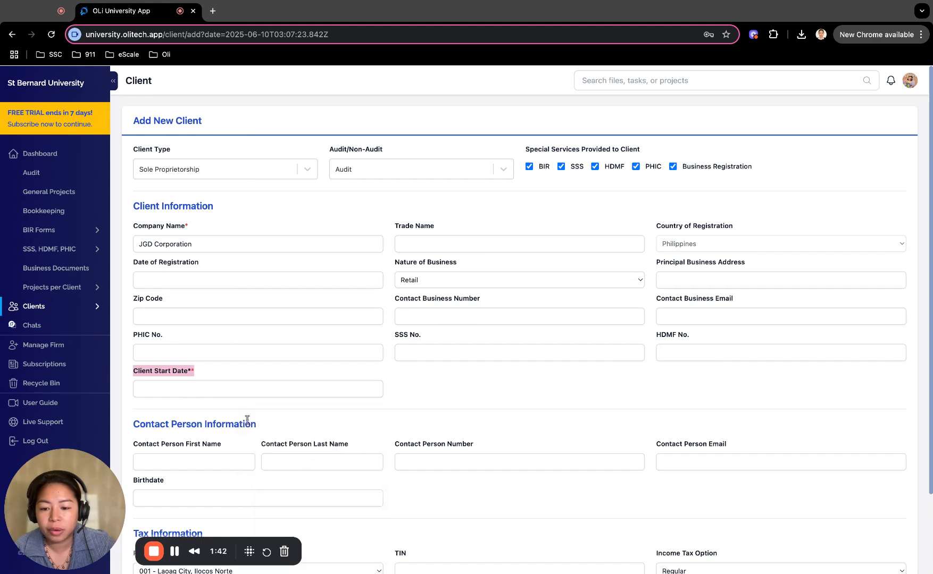
pyautogui.click(421, 394)
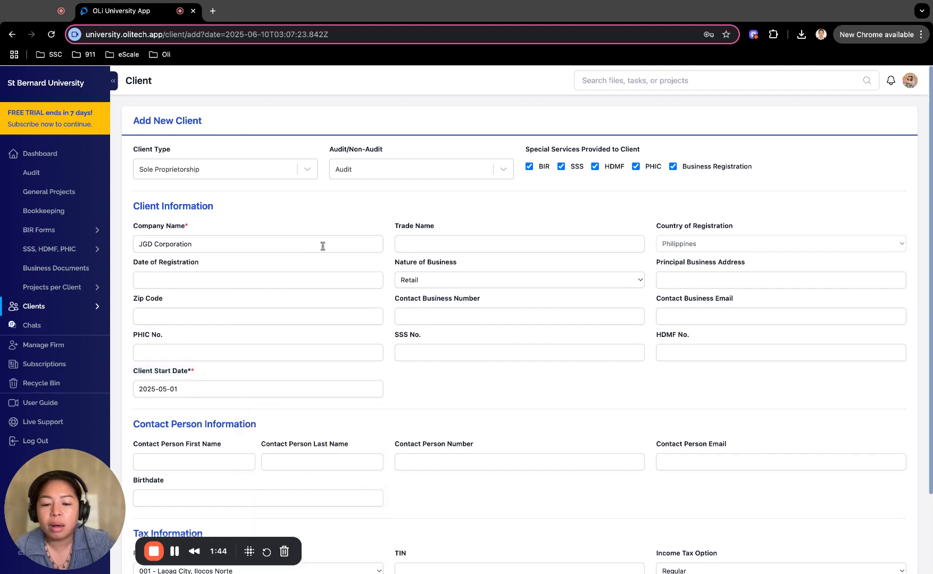
# Step: Examine the optional client information fields and the required company name and client start date fields
pyautogui.click(433, 250)
pyautogui.click(673, 281)
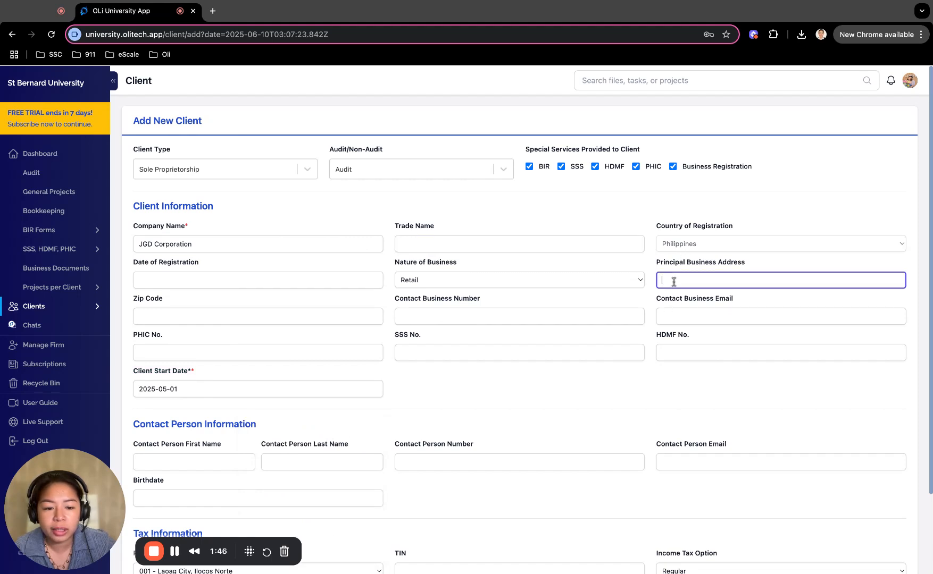
pyautogui.click(680, 319)
pyautogui.click(519, 317)
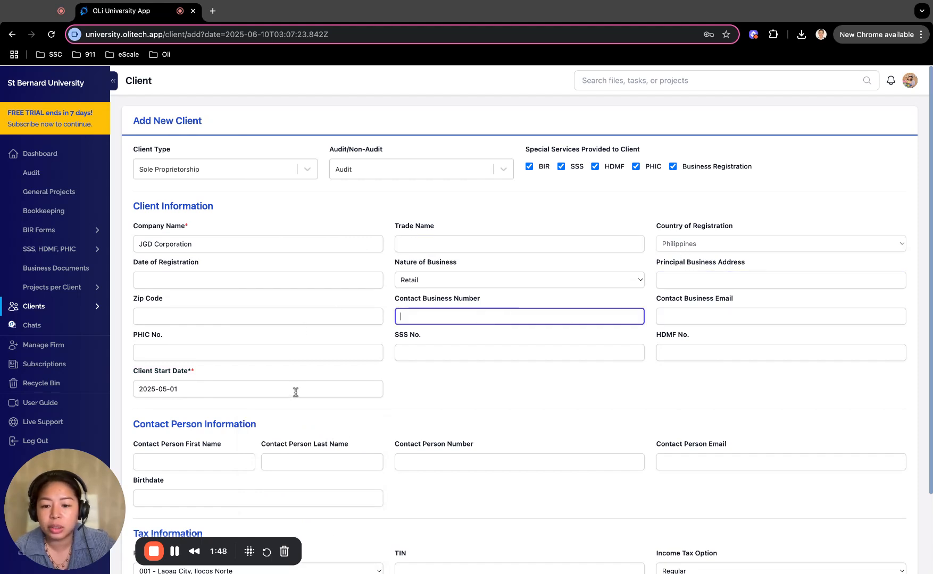
pyautogui.click(240, 322)
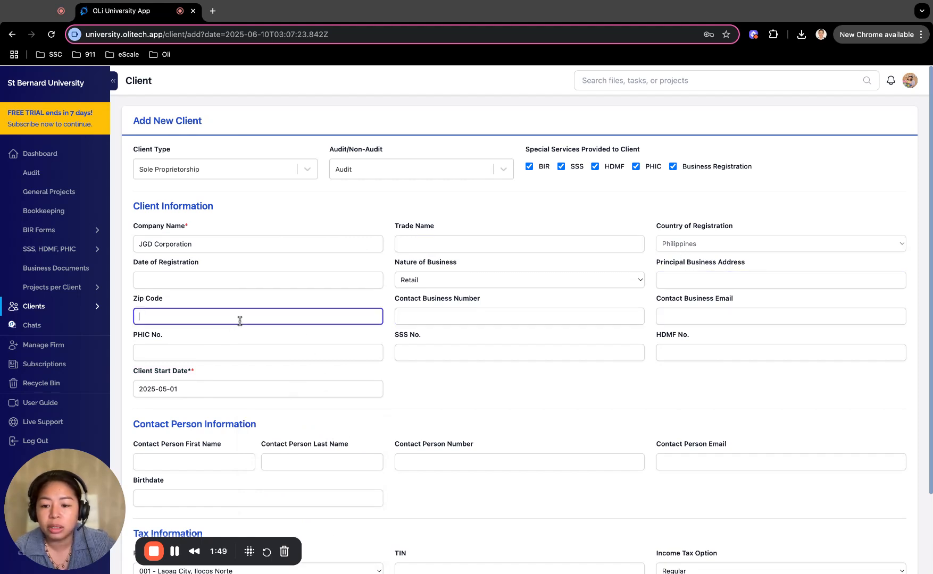
pyautogui.moveTo(206, 228); pyautogui.dragTo(148, 228)
pyautogui.tripleClick(206, 228)
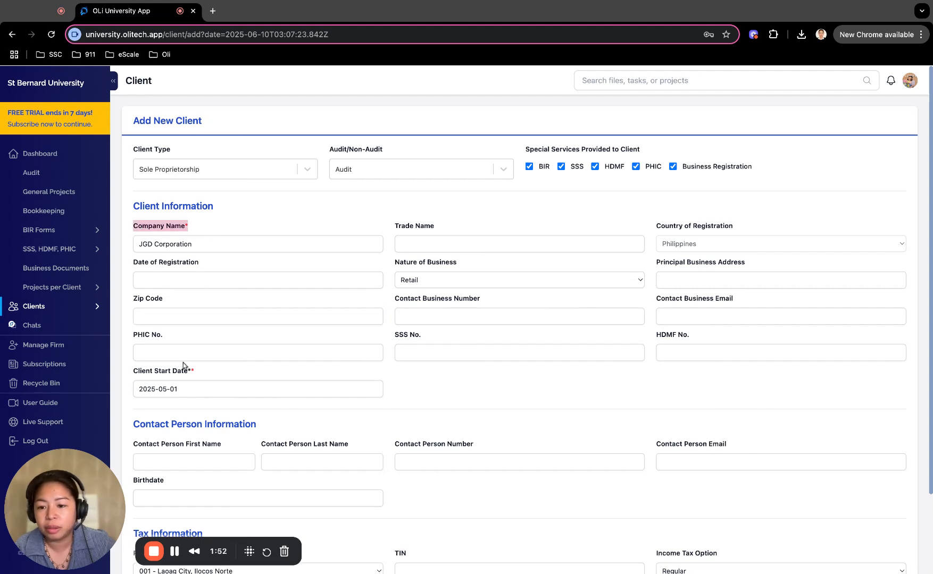
pyautogui.tripleClick(205, 373)
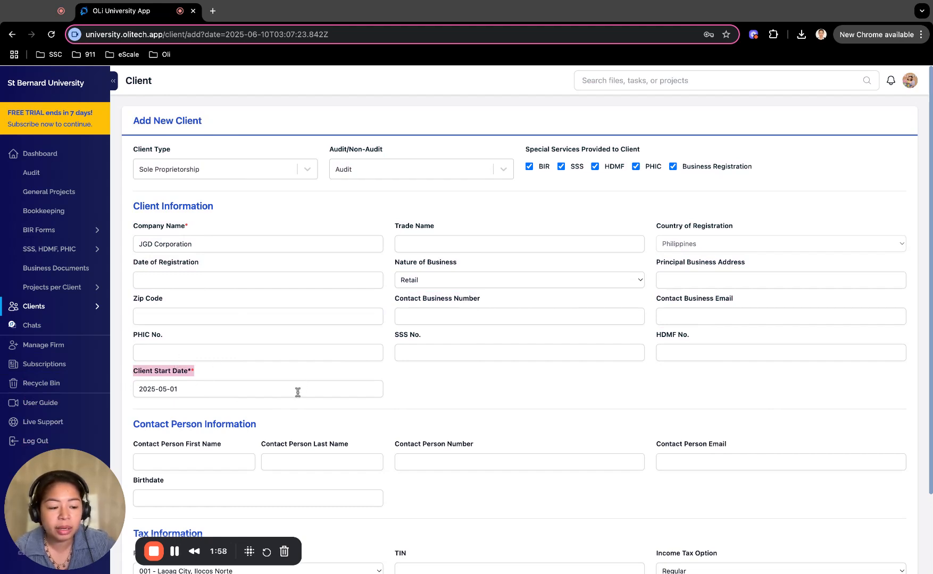
# Step: Submit the completed form to add the new client
pyautogui.scroll(-4, 298, 392)
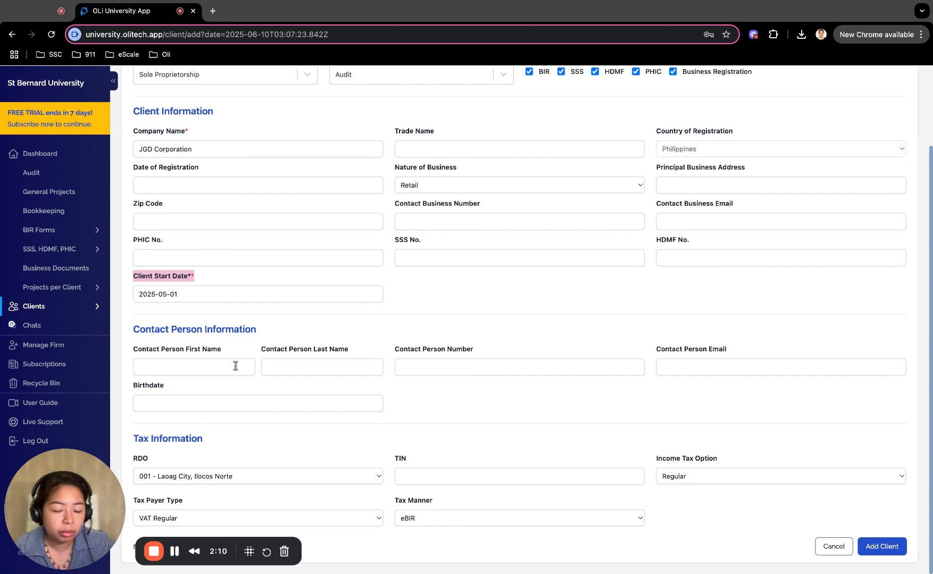
pyautogui.click(678, 364)
pyautogui.tripleClick(731, 346)
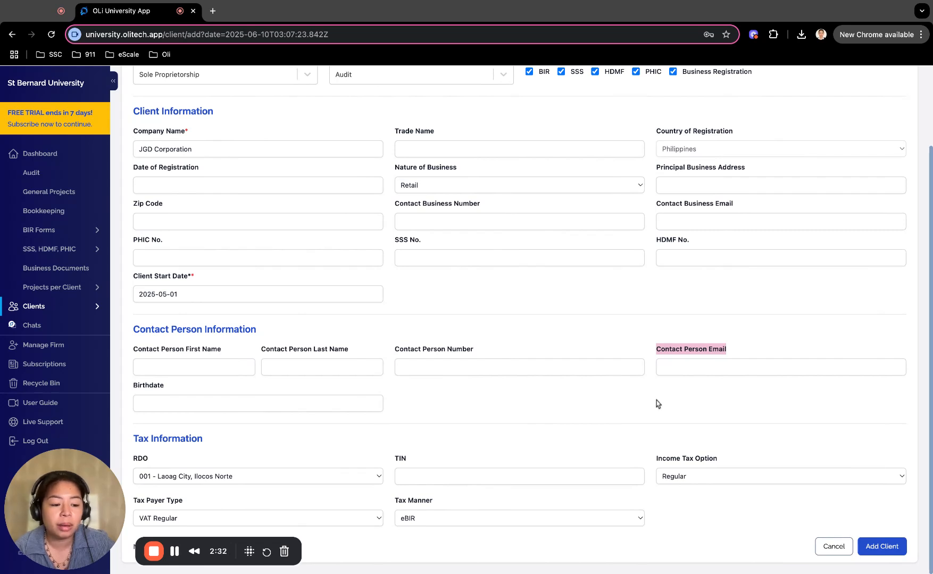
pyautogui.click(881, 547)
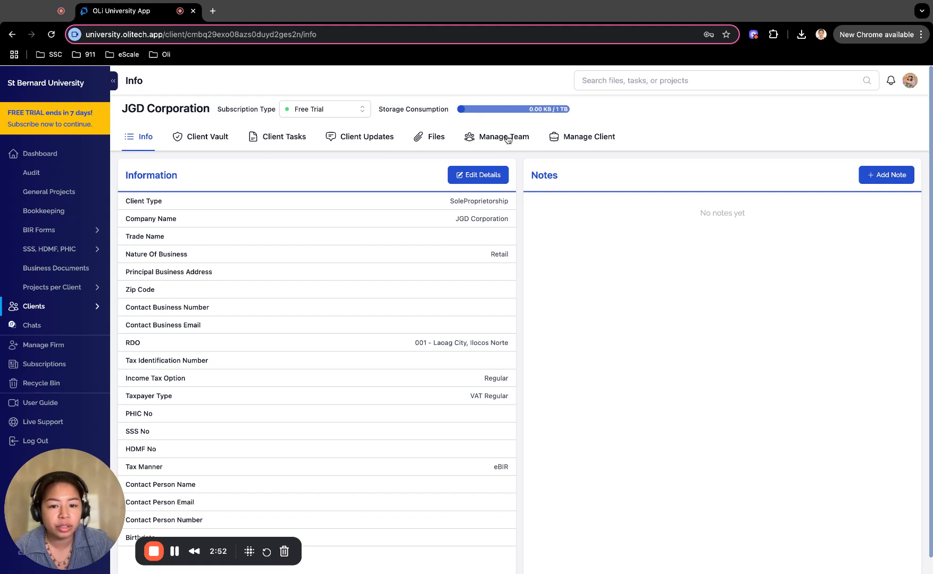
# Step: Add the three available firm members to JGD Corporation's client team, one after another
pyautogui.click(475, 138)
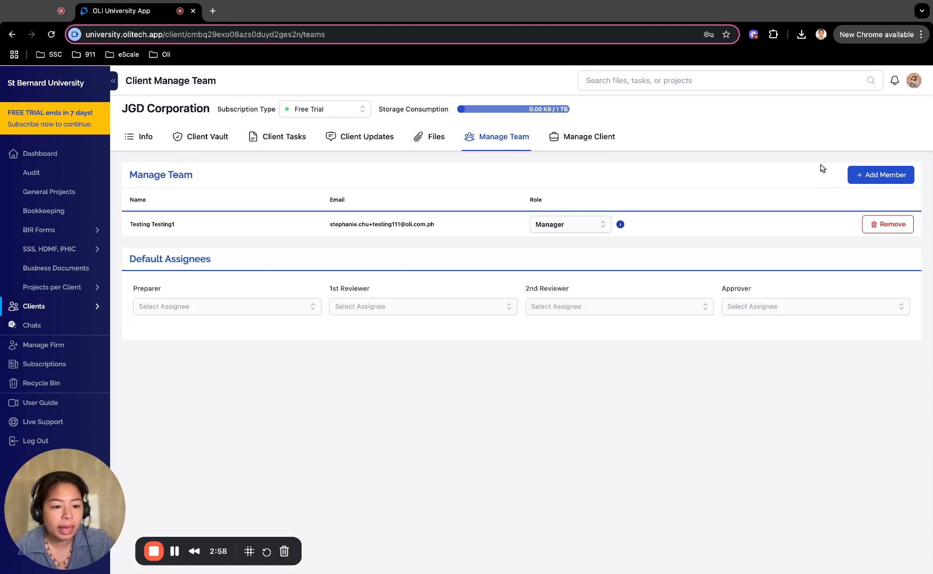
pyautogui.click(880, 175)
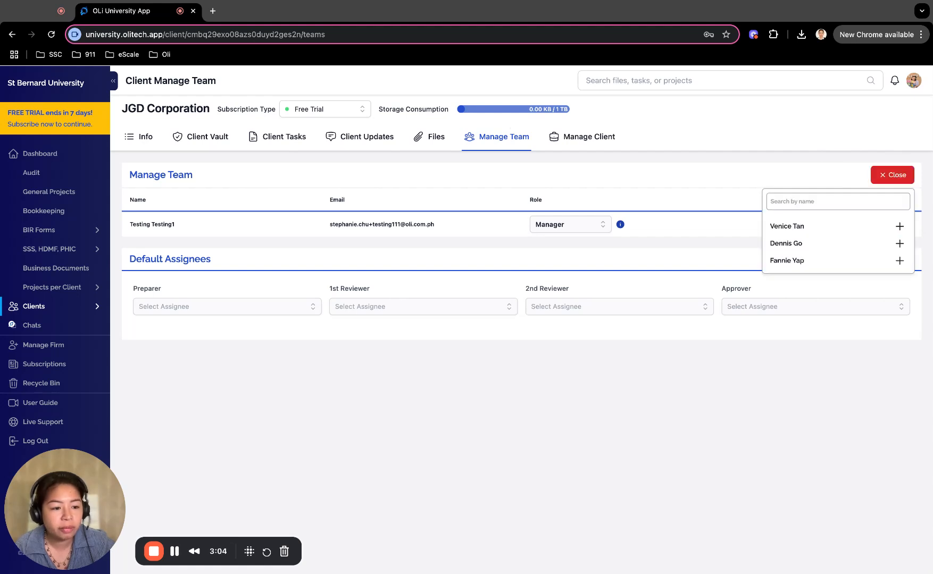
pyautogui.click(902, 231)
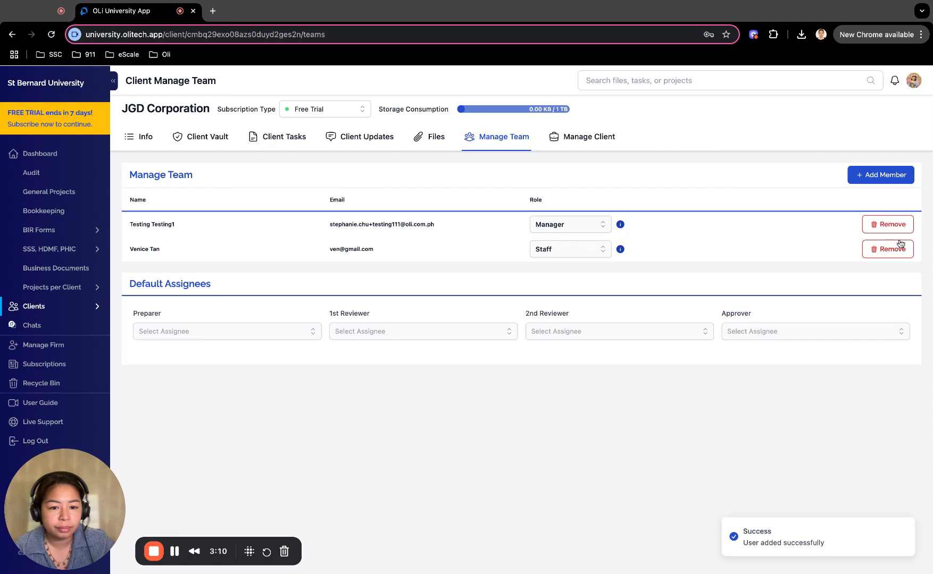
pyautogui.click(884, 170)
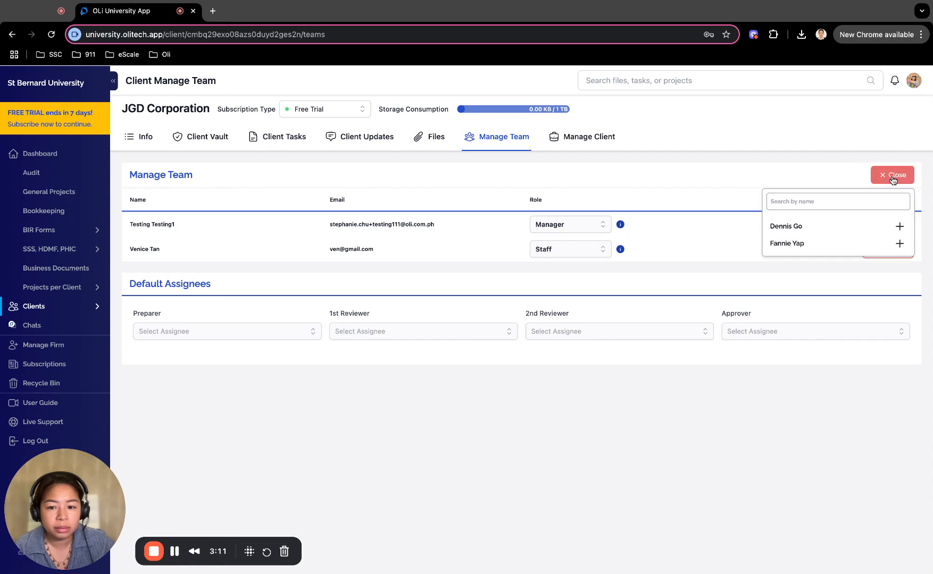
pyautogui.click(899, 226)
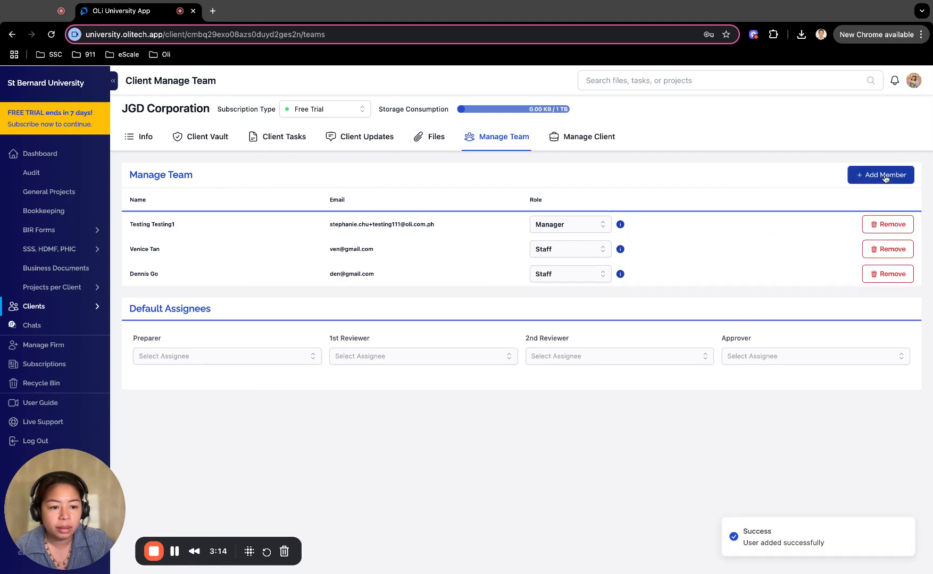
pyautogui.click(888, 175)
pyautogui.click(899, 226)
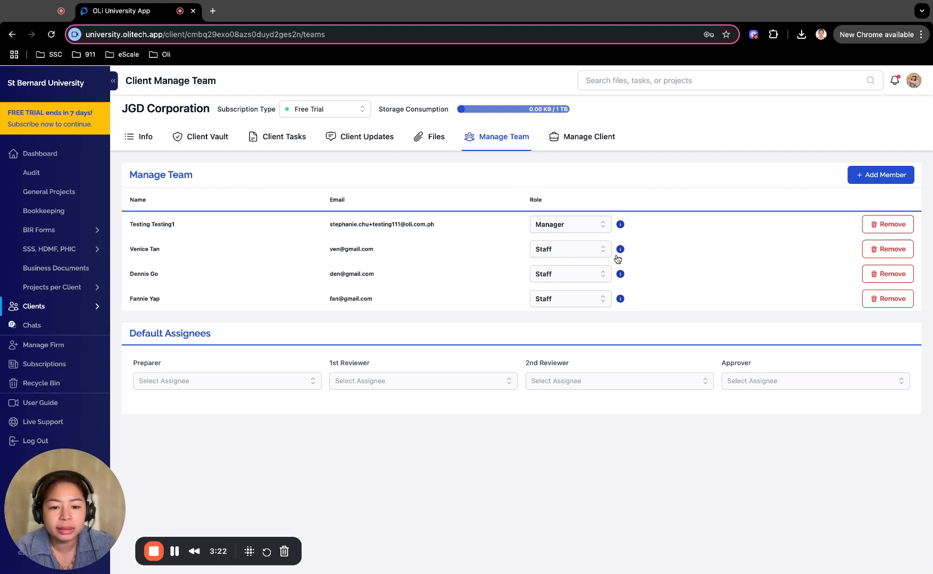
# Step: Set the third listed team member's role to Senior and the fourth member's role to Partner
pyautogui.click(578, 276)
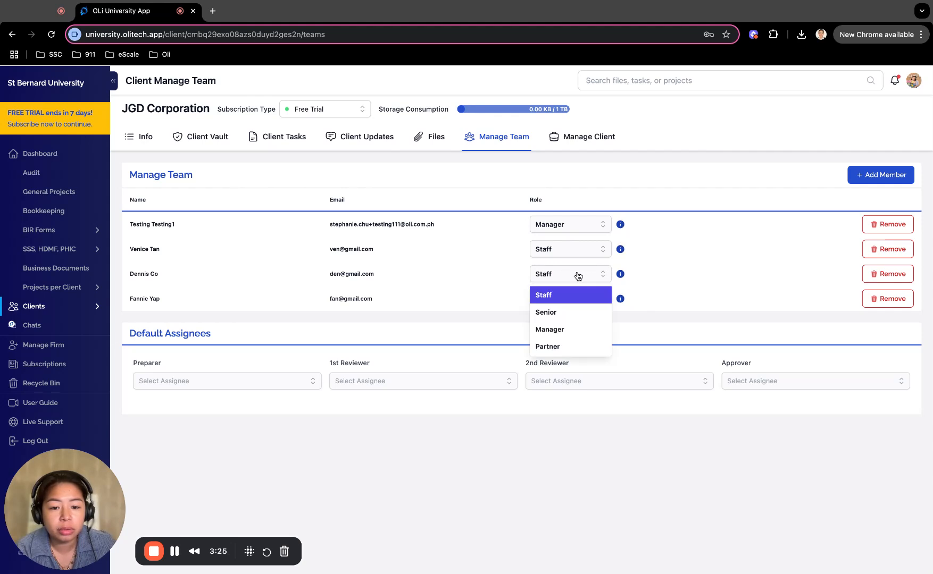
pyautogui.click(573, 312)
pyautogui.click(572, 301)
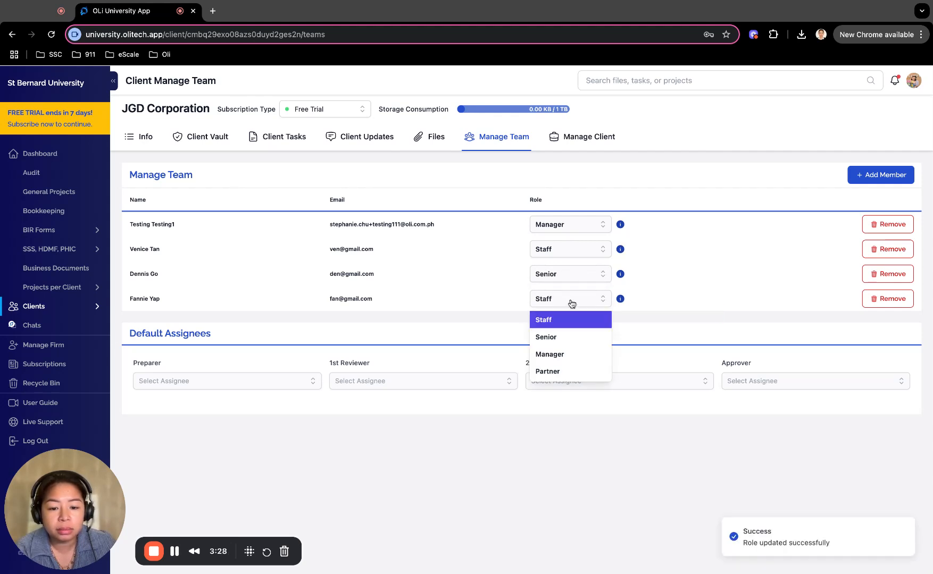
pyautogui.click(565, 370)
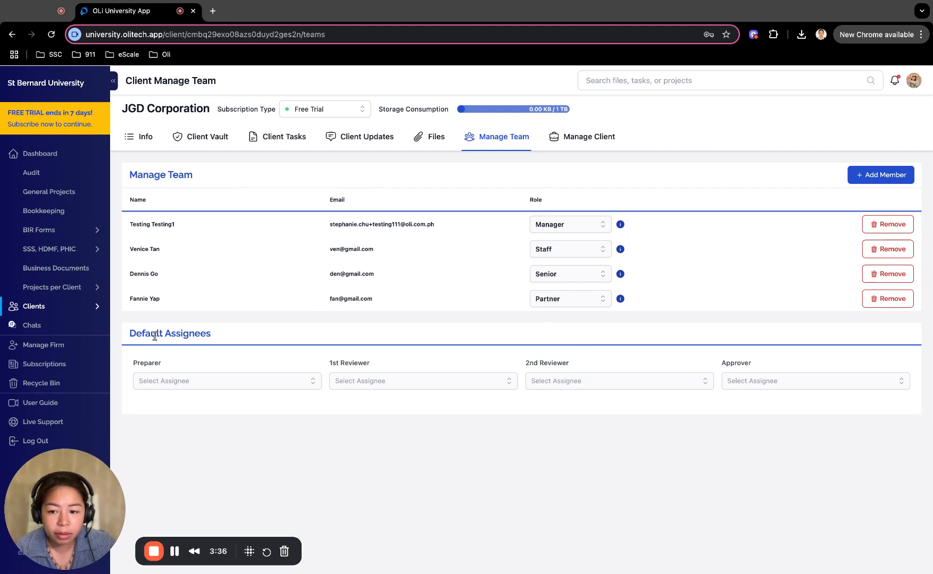
pyautogui.moveTo(229, 335); pyautogui.dragTo(129, 335)
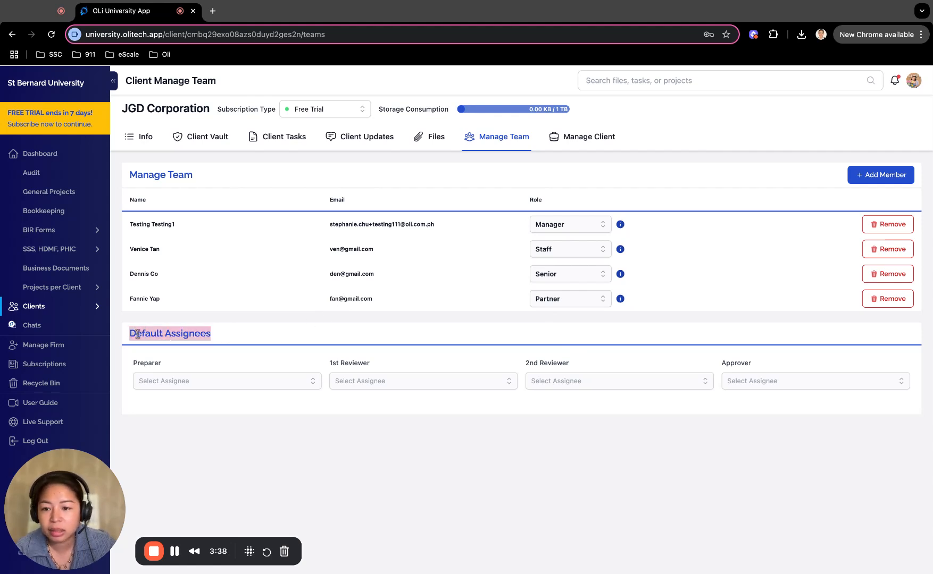
pyautogui.tripleClick(121, 108)
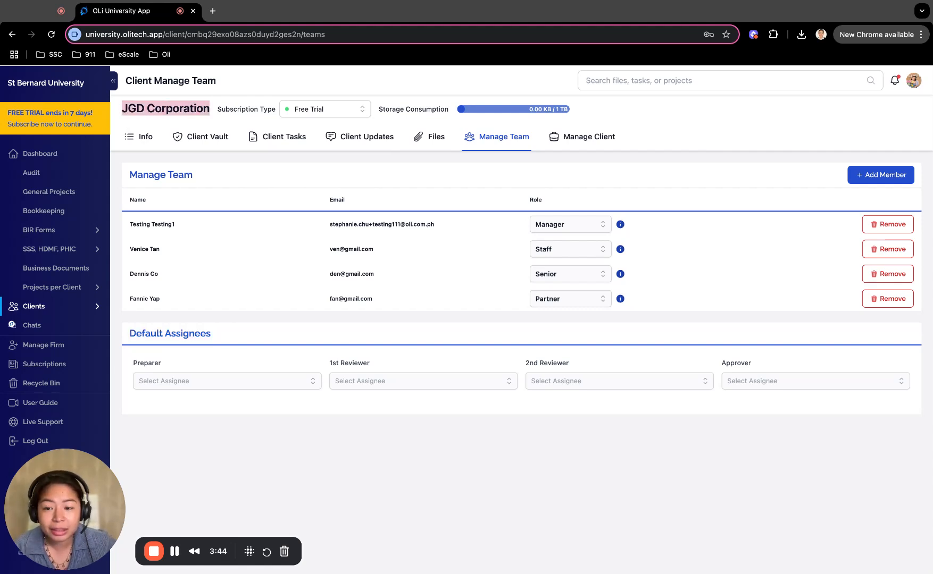
# Step: Assign the Staff member as the default Preparer and the Senior member as the default 1st Reviewer
pyautogui.click(313, 387)
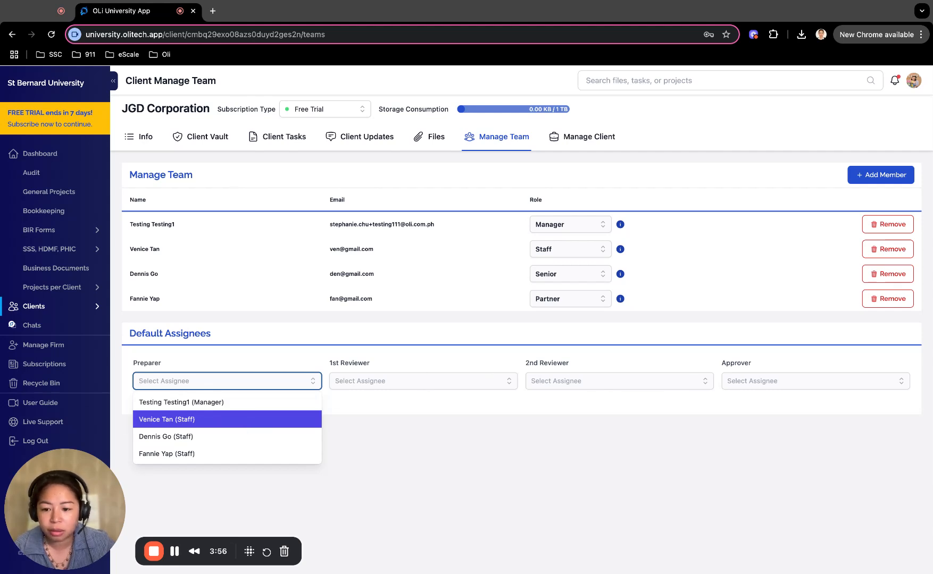
pyautogui.click(264, 420)
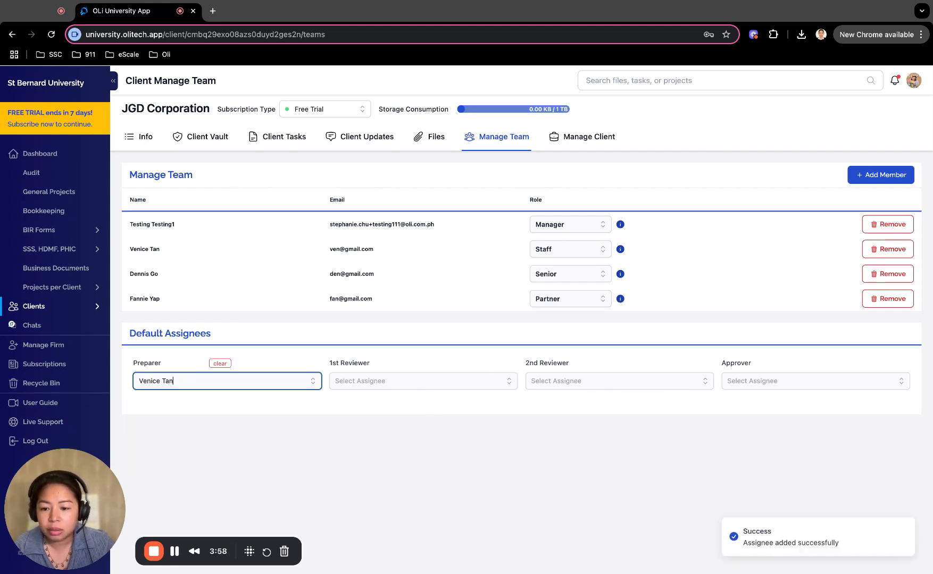
pyautogui.click(316, 382)
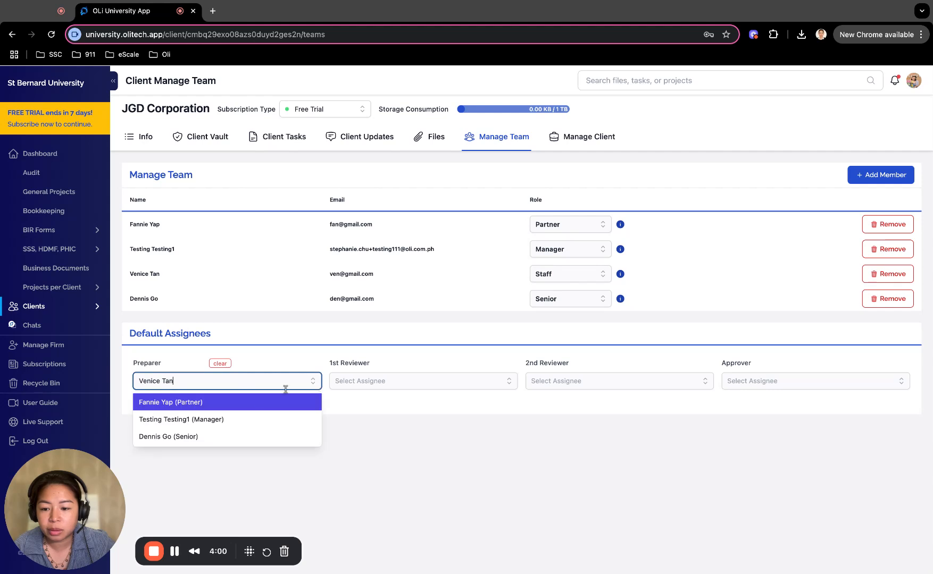
pyautogui.click(509, 383)
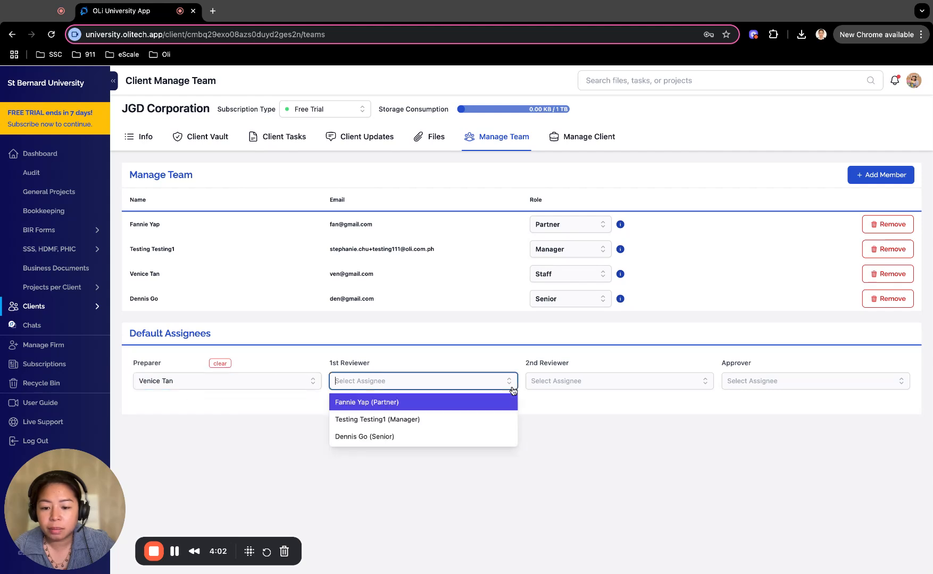
pyautogui.click(435, 433)
# Step: Assign the Partner as the default 2nd Reviewer and the Manager as the default Approver
pyautogui.click(704, 383)
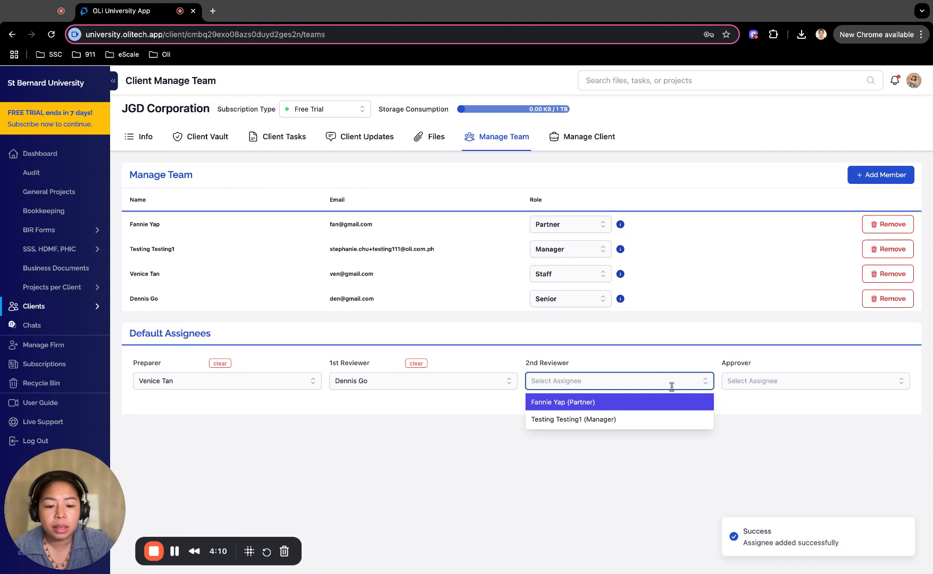
pyautogui.click(633, 404)
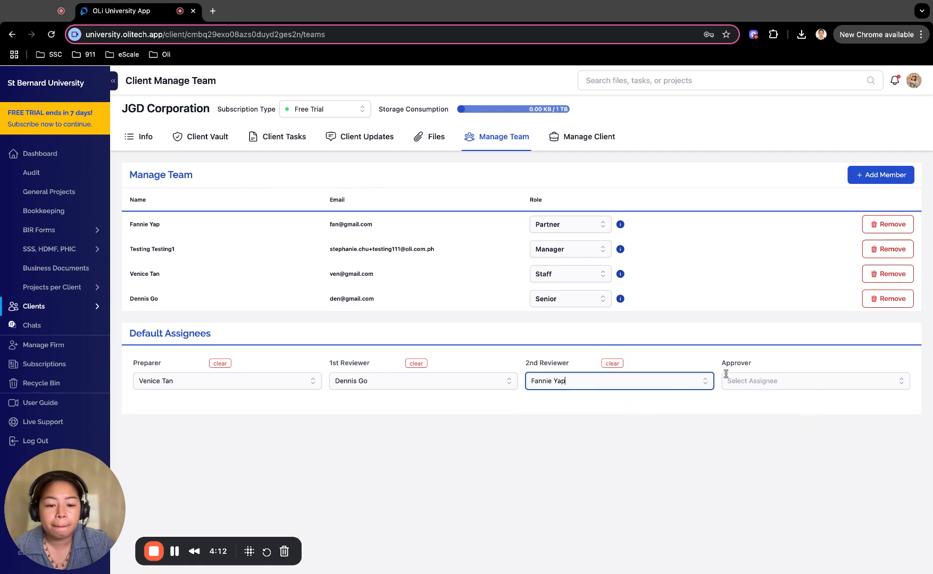
pyautogui.click(902, 382)
pyautogui.click(802, 403)
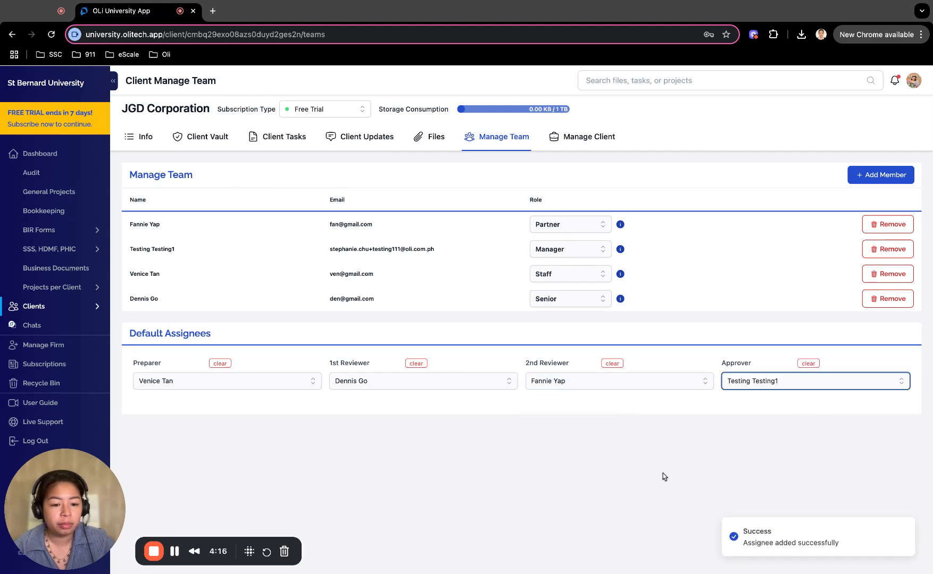
pyautogui.click(641, 456)
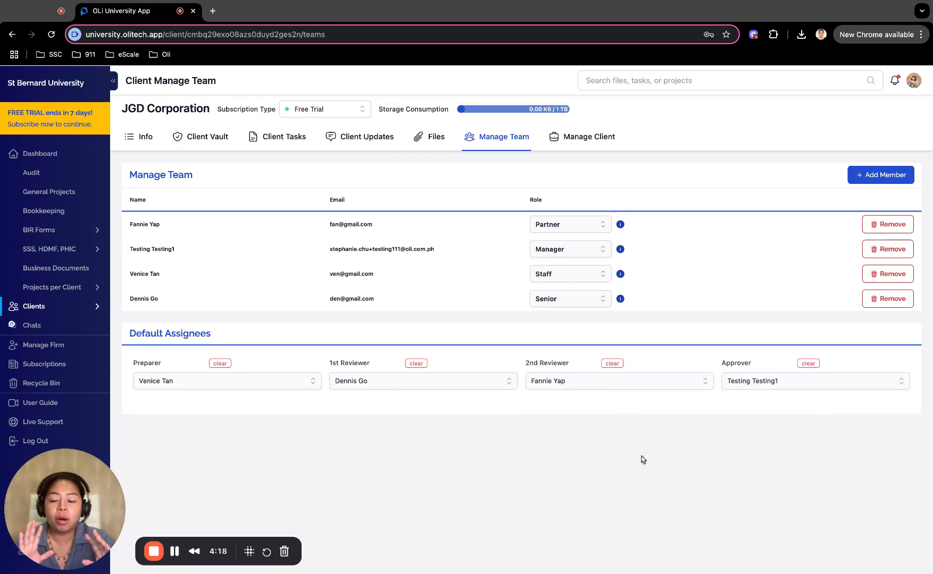